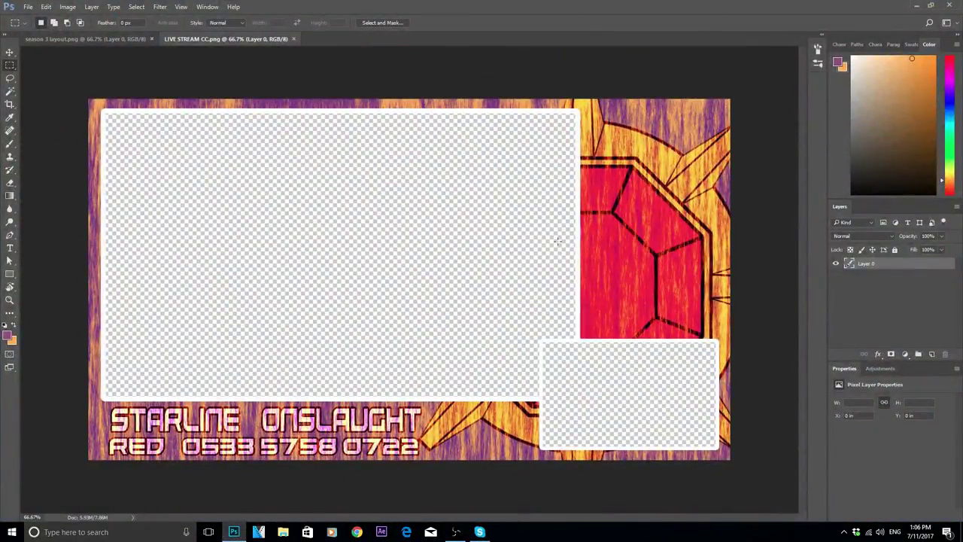
Step: Create a new 1920×1080 document with a transparent background
click(105, 39)
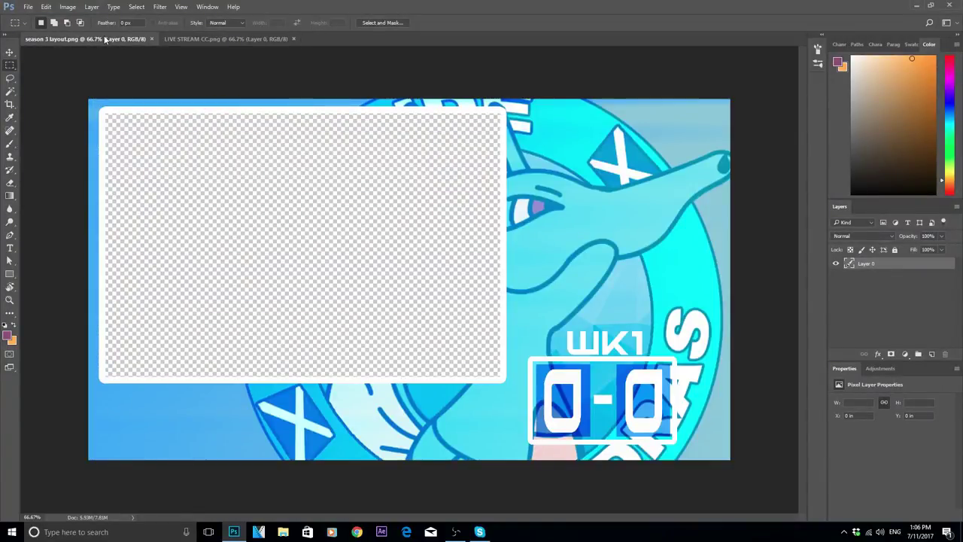
click(206, 39)
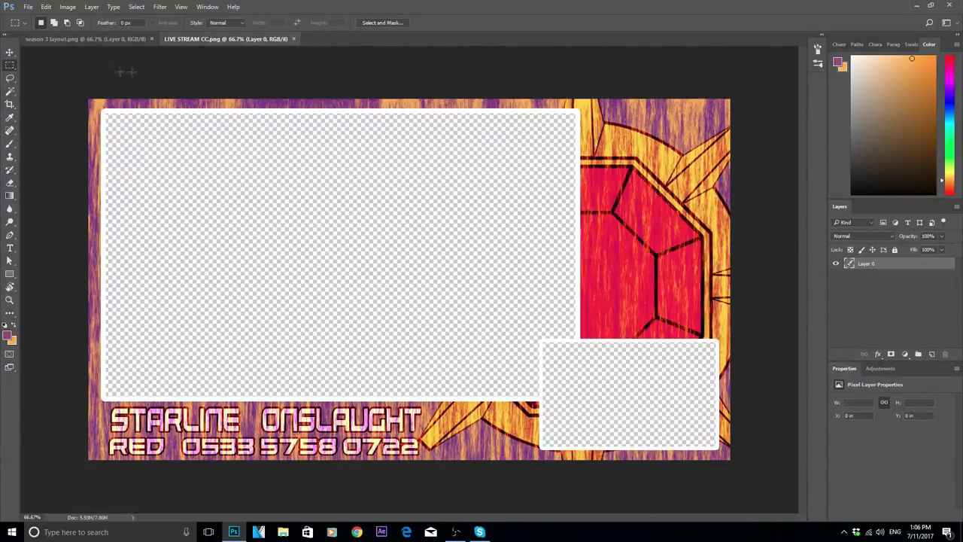
click(28, 7)
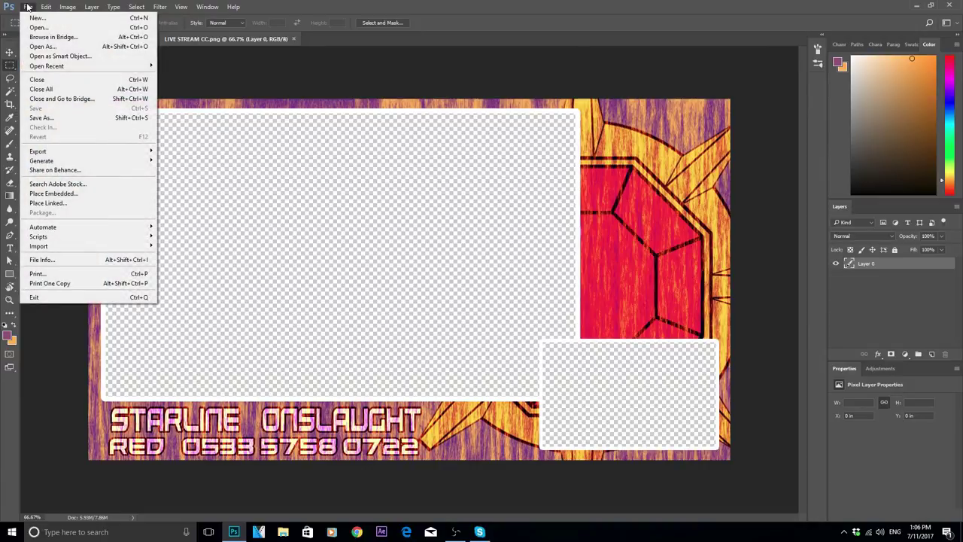
click(37, 18)
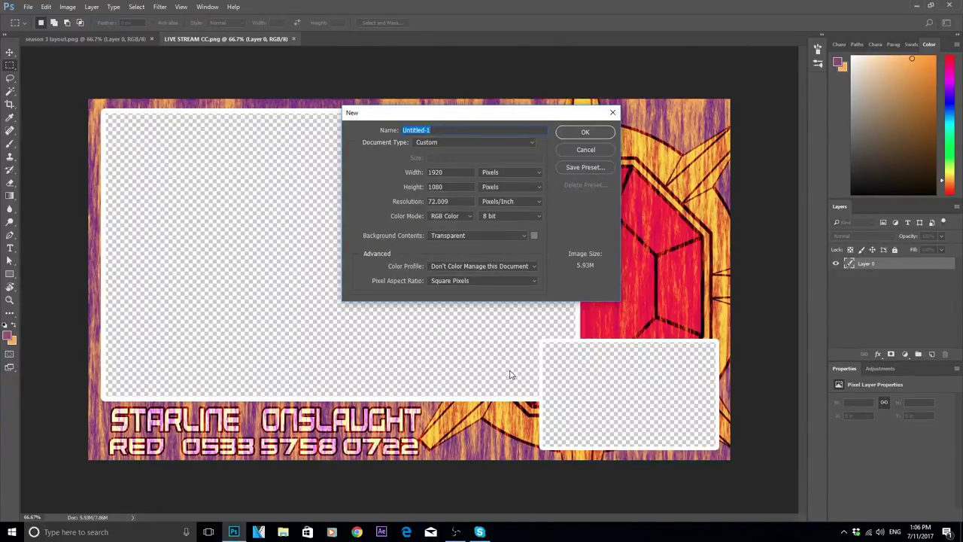
click(597, 132)
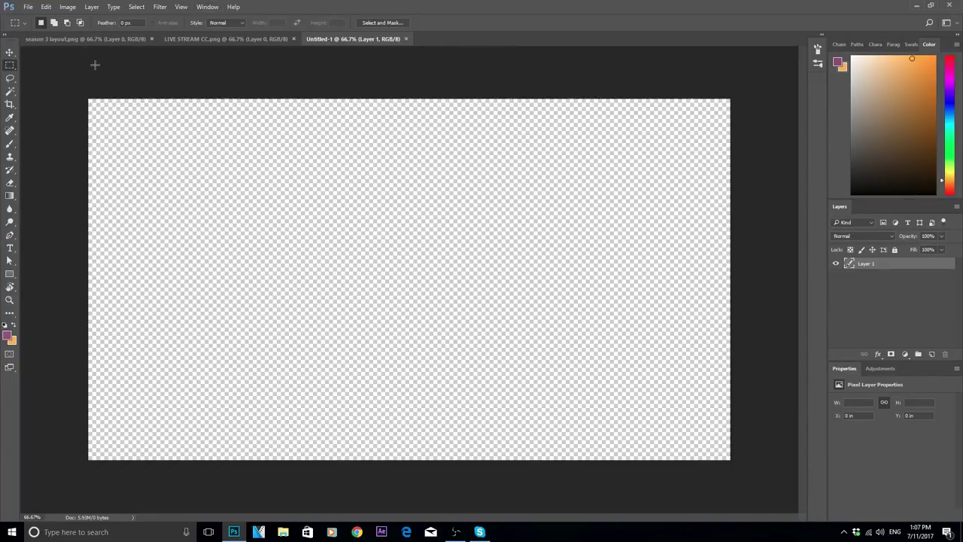
Step: Marquee-select the entire Untitled-1 canvas
click(255, 38)
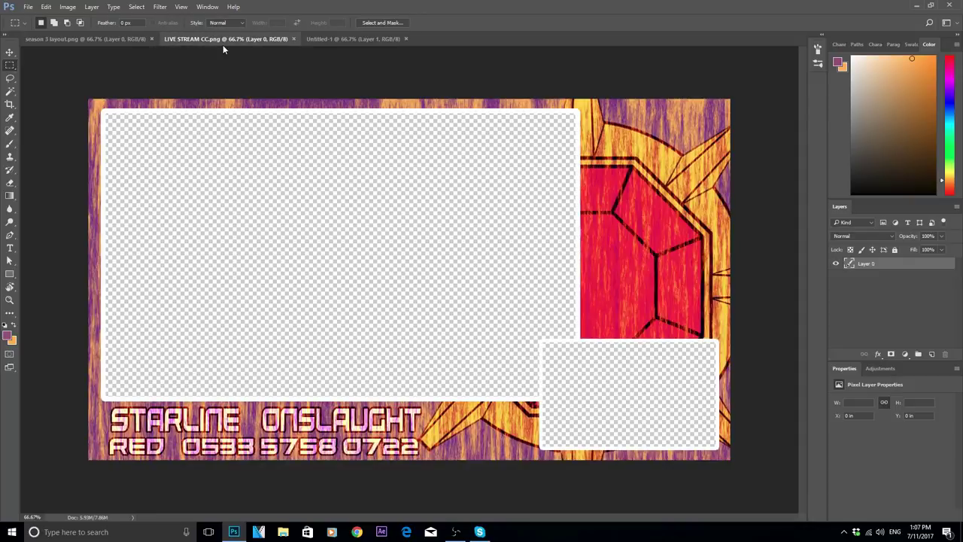
click(354, 39)
drag(83, 94, 745, 500)
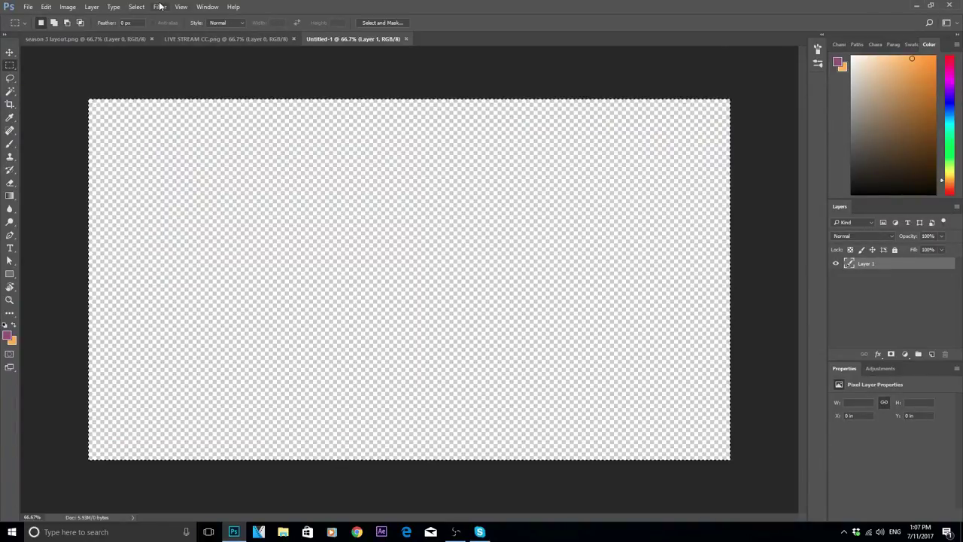
Step: Render an orange-purple Fibers texture with variance 18 and strength 11 across the canvas
click(160, 8)
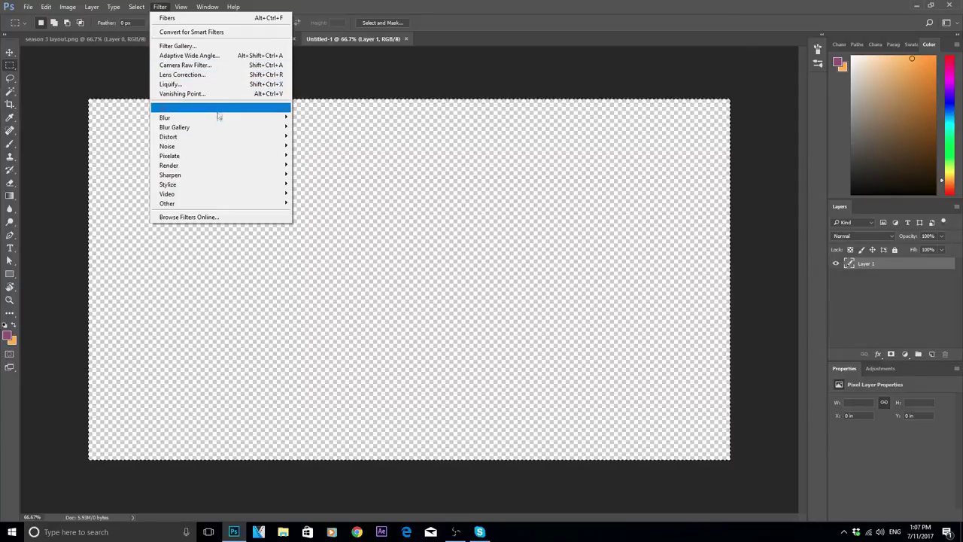
mouse_move(233, 165)
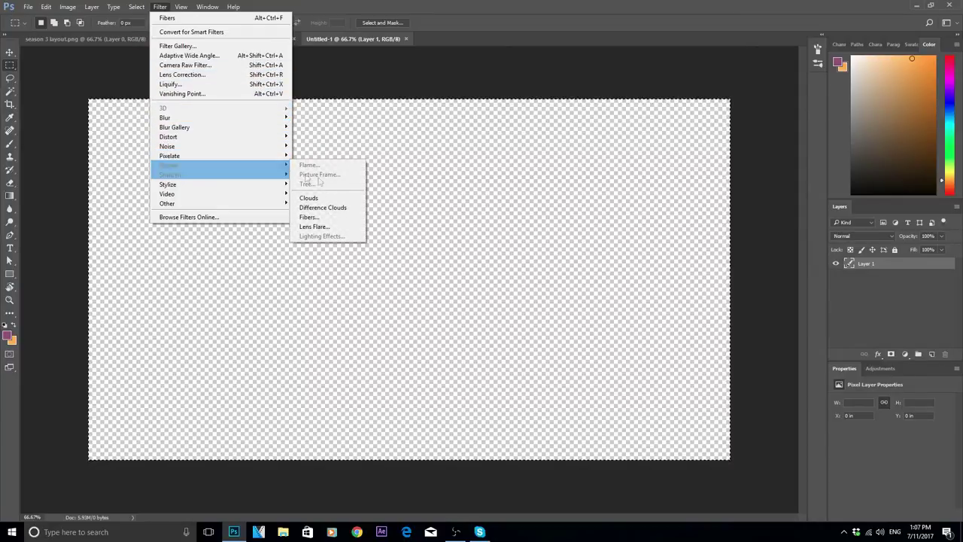
click(350, 217)
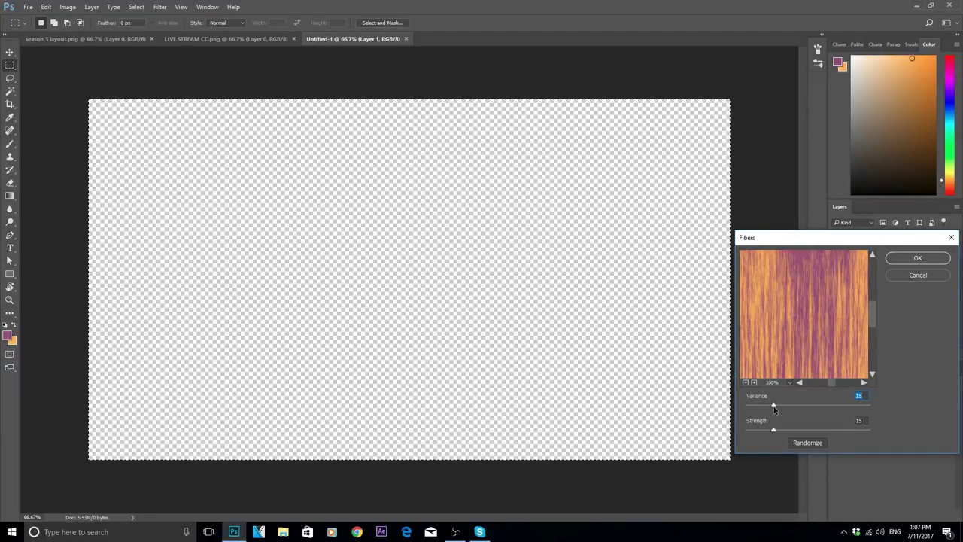
click(811, 406)
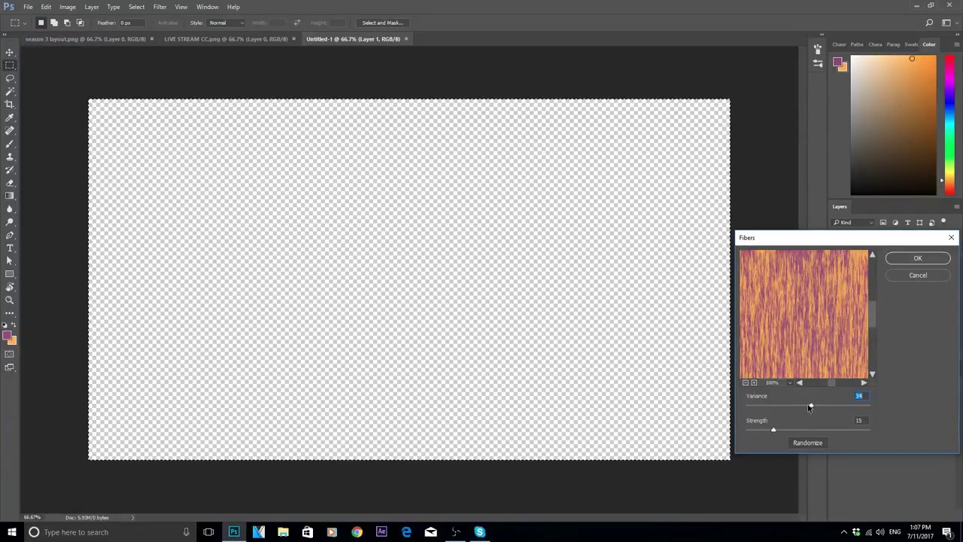
click(838, 406)
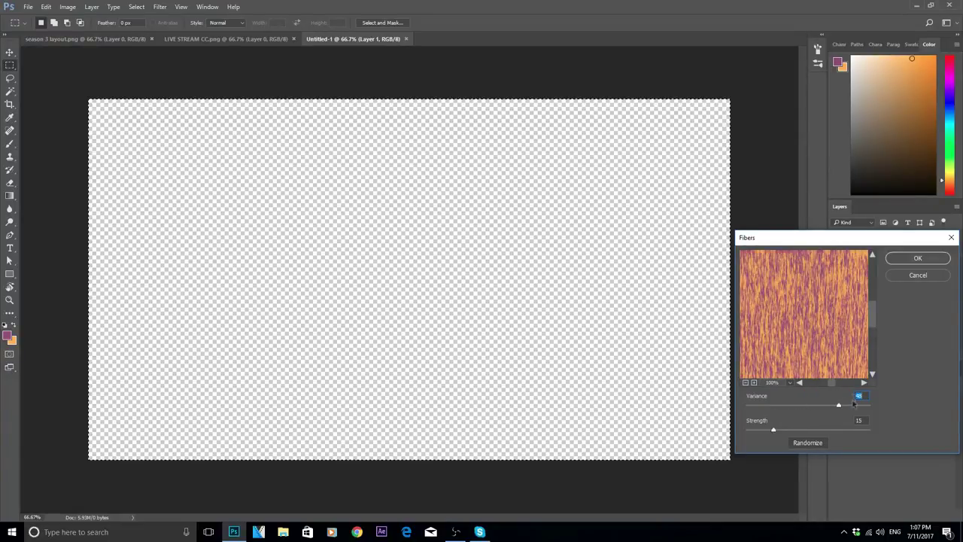
drag(865, 407, 825, 429)
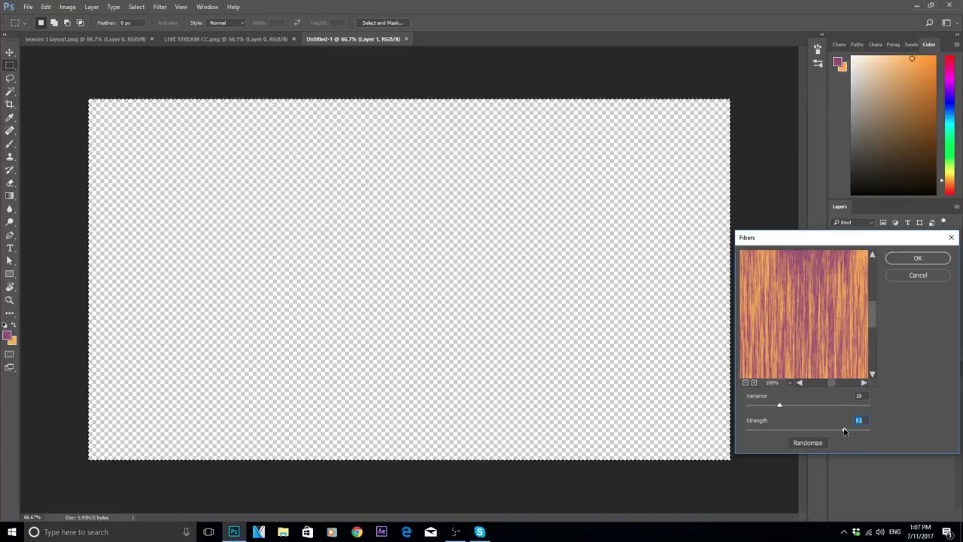
drag(845, 431, 784, 425)
click(906, 260)
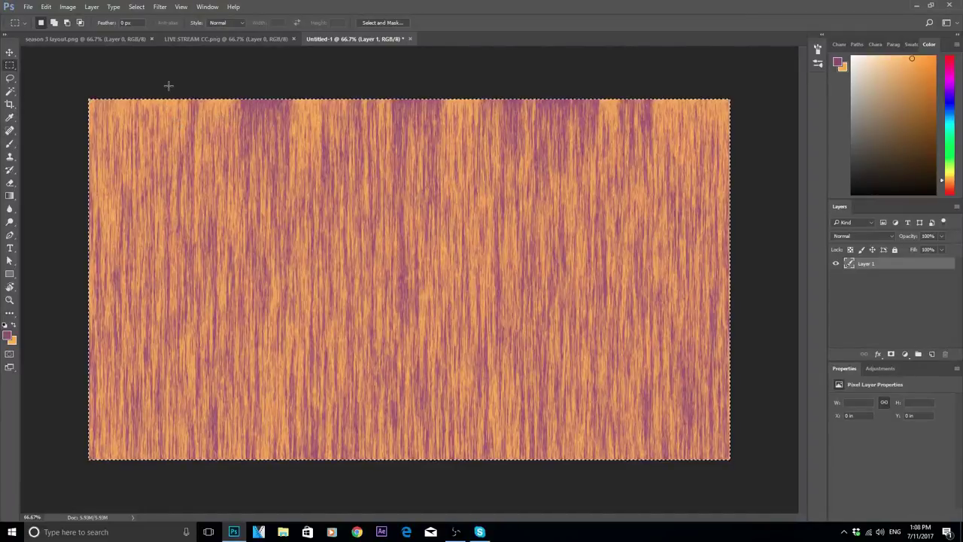
drag(90, 74, 761, 497)
Step: Deselect the textured canvas, compare it with LIVE STREAM CC.png, and return to Untitled-1
click(33, 127)
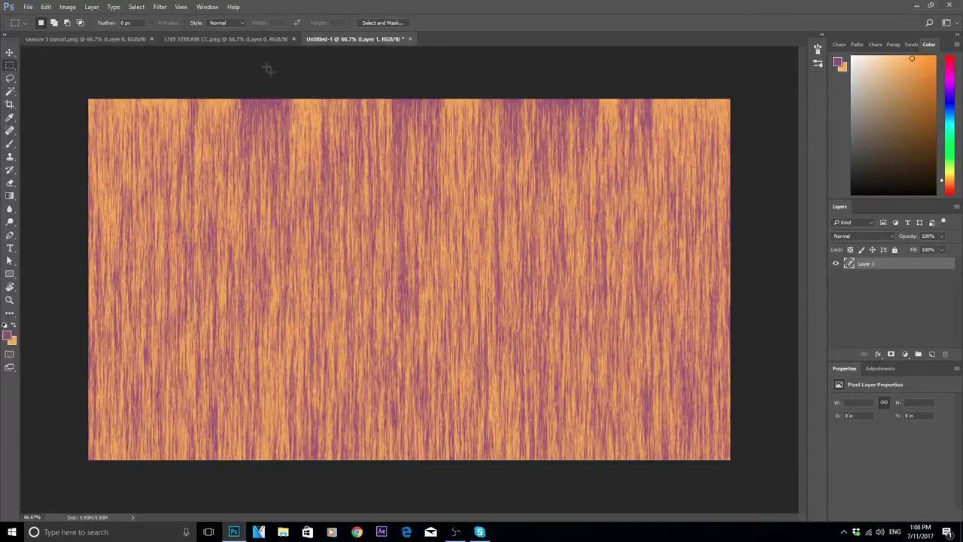
click(222, 39)
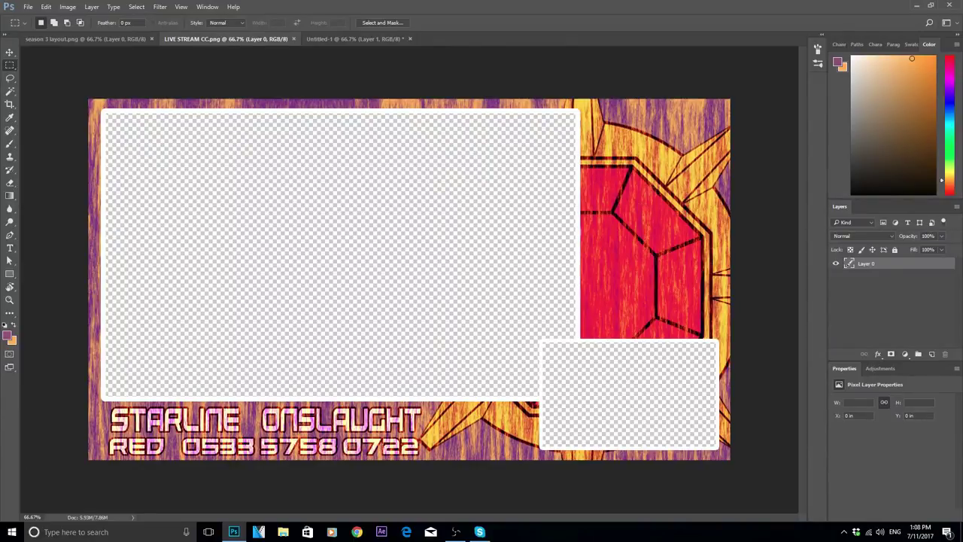
click(352, 40)
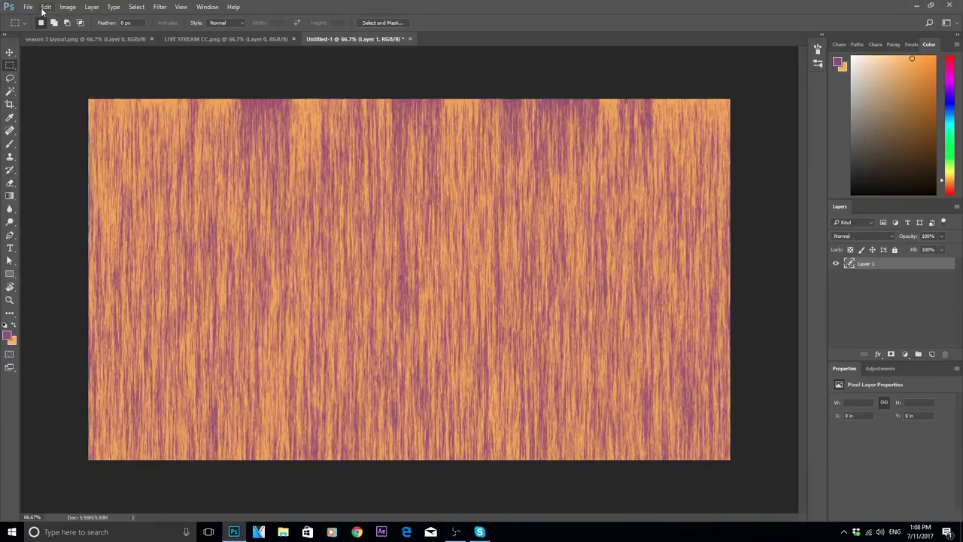
click(283, 532)
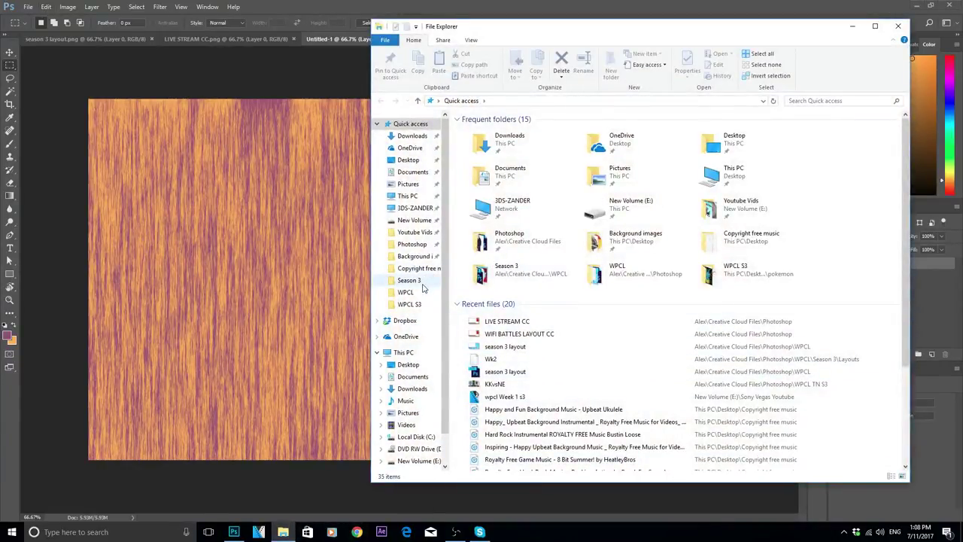
Step: Find Starmie Eye Piece in the Creative Cloud Photoshop folder and bring it into Untitled-1
click(425, 245)
scroll(719, 289, down, 15)
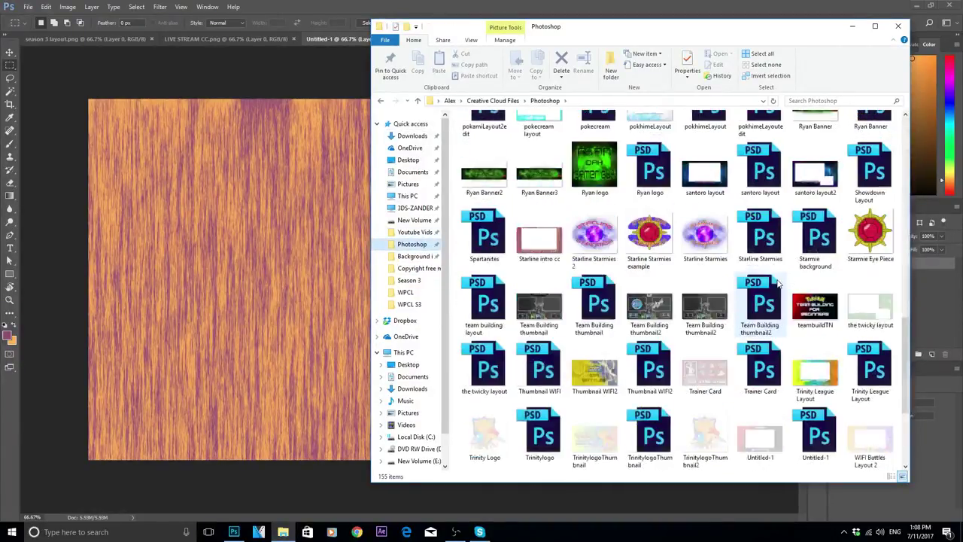
scroll(719, 288, up, 5)
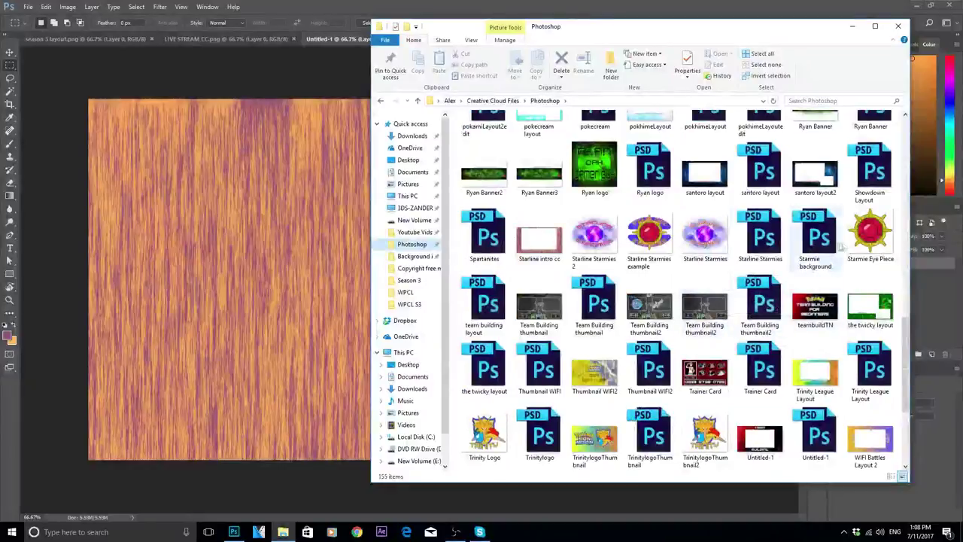
drag(908, 235, 316, 279)
click(896, 301)
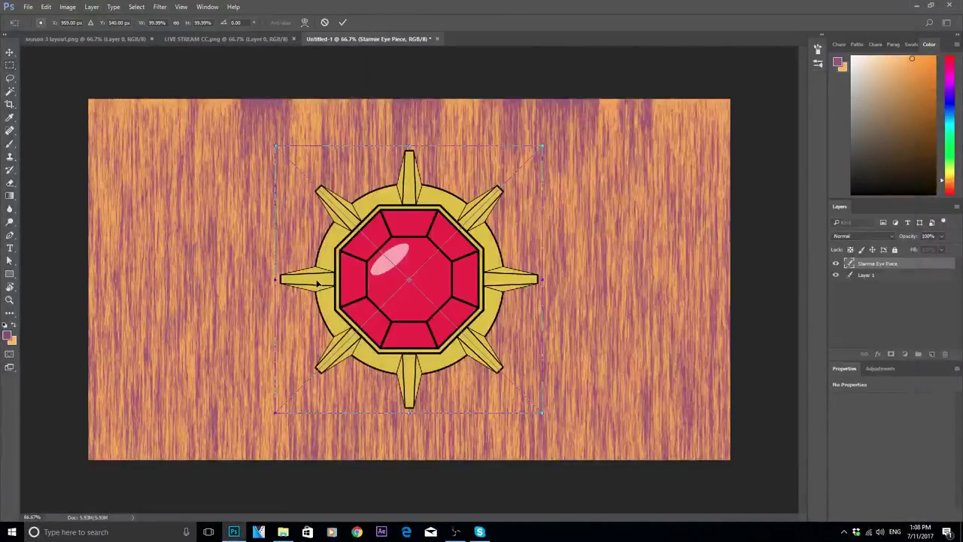
Step: Scale the Starmie Eye Piece to about 170% and place it off the right edge
drag(541, 149, 809, 44)
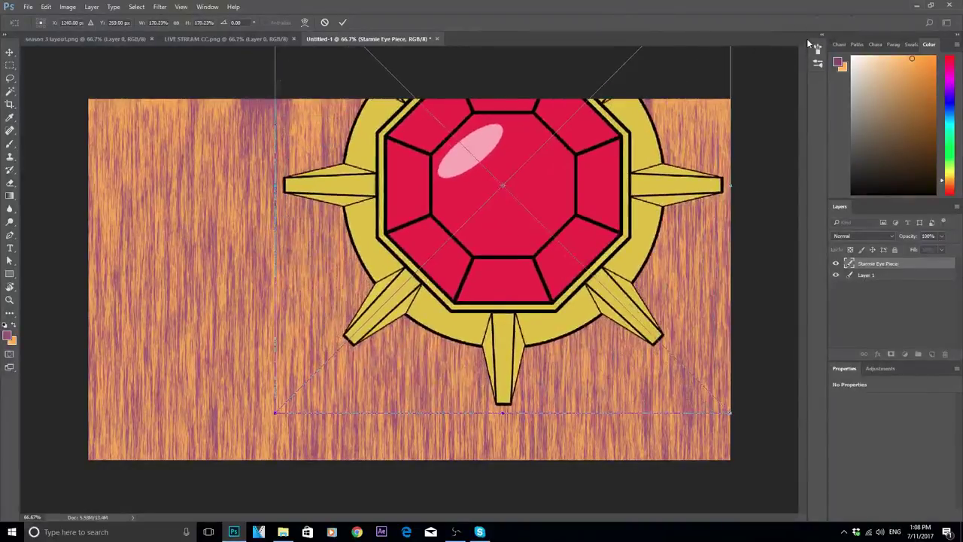
drag(464, 273, 545, 329)
key(Return)
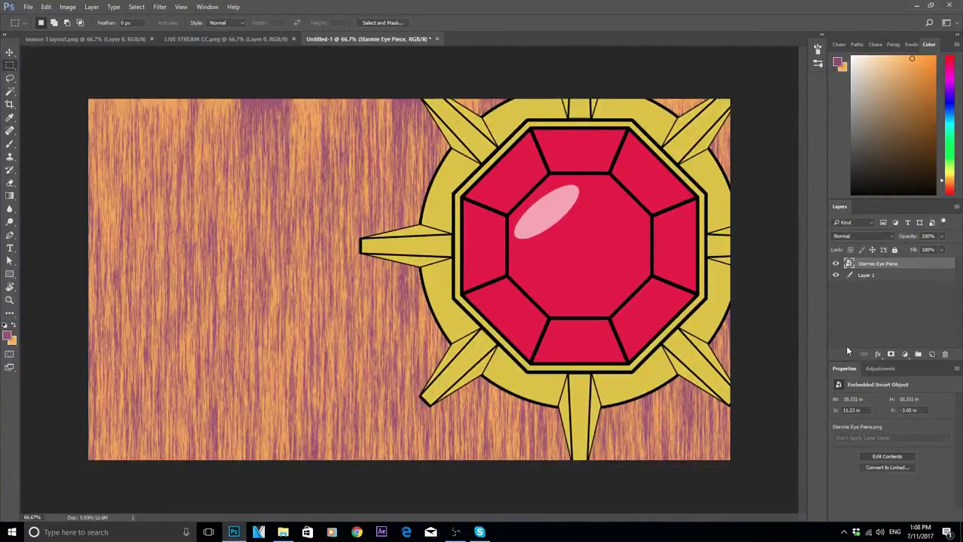
click(878, 237)
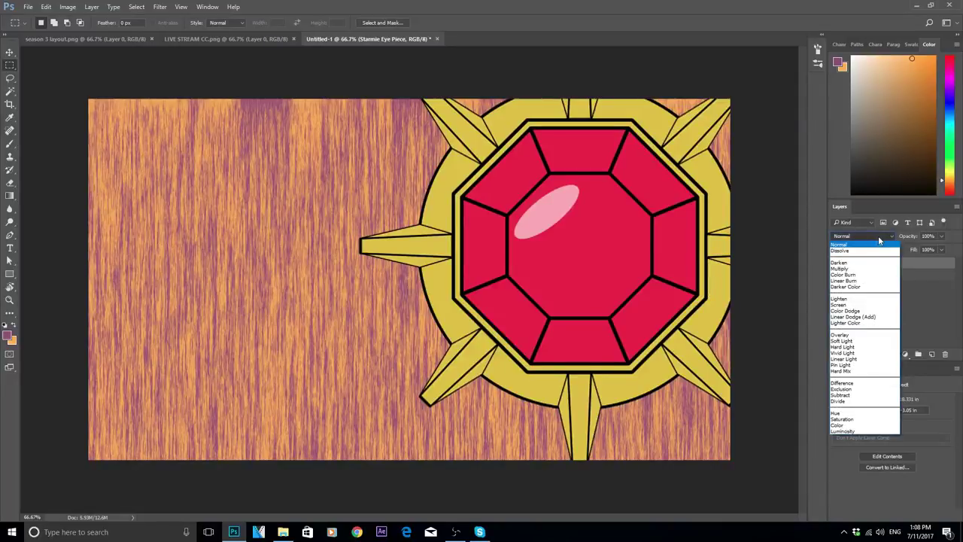
Step: Compare Overlay, Luminosity and Exclusion blending on the eye piece, settling on Overlay
click(865, 335)
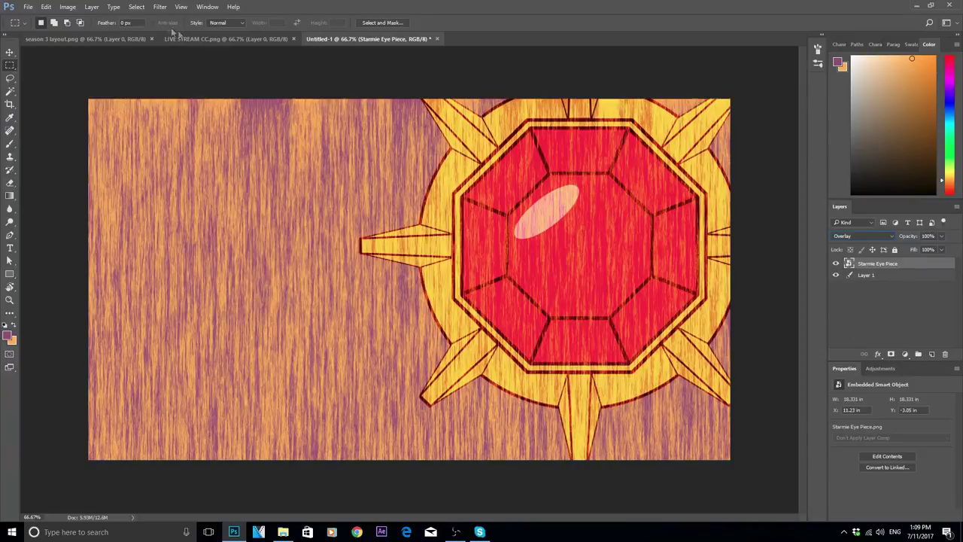
click(865, 239)
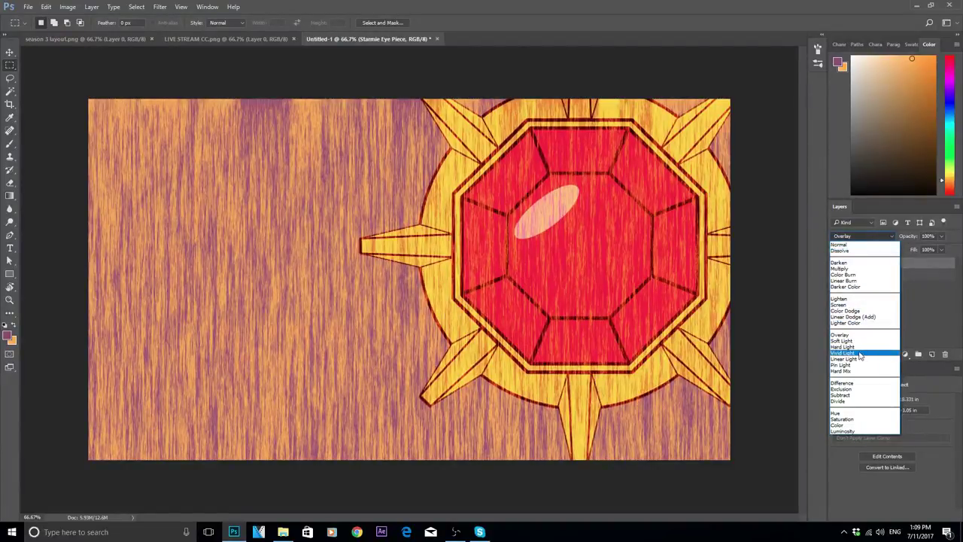
click(853, 431)
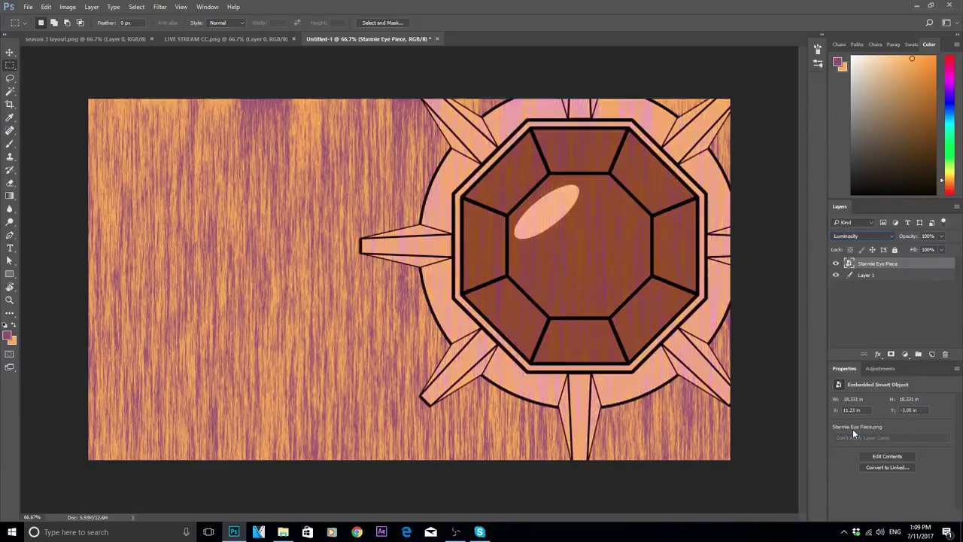
click(865, 236)
click(852, 389)
click(849, 238)
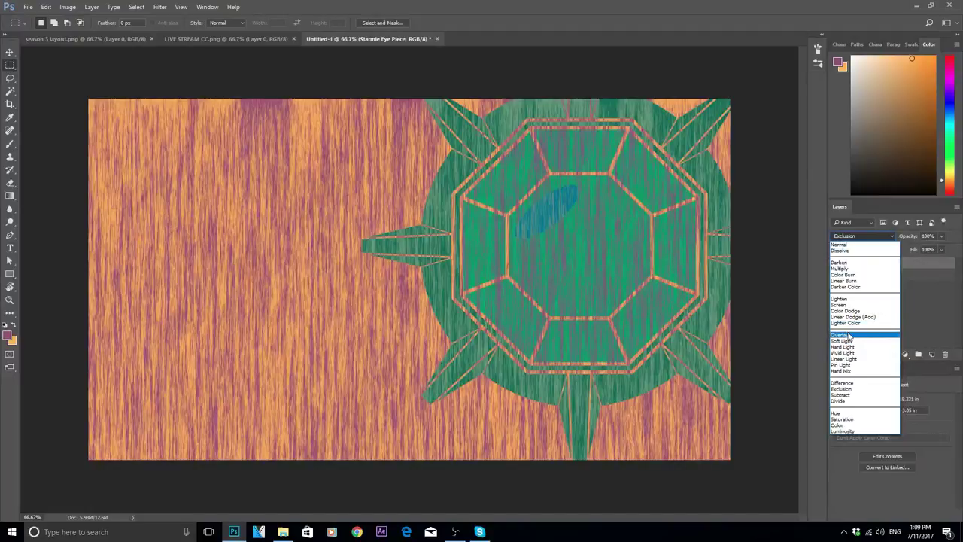
click(849, 335)
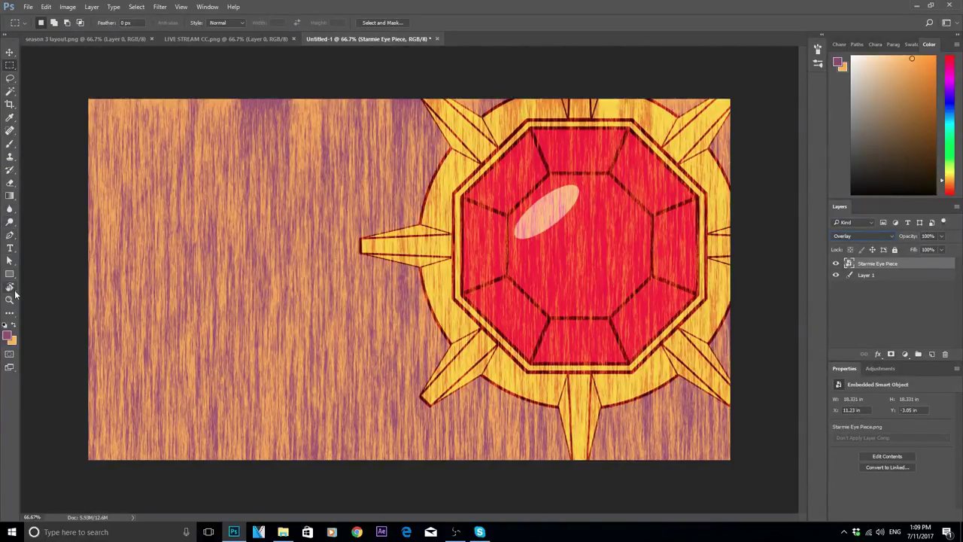
click(226, 38)
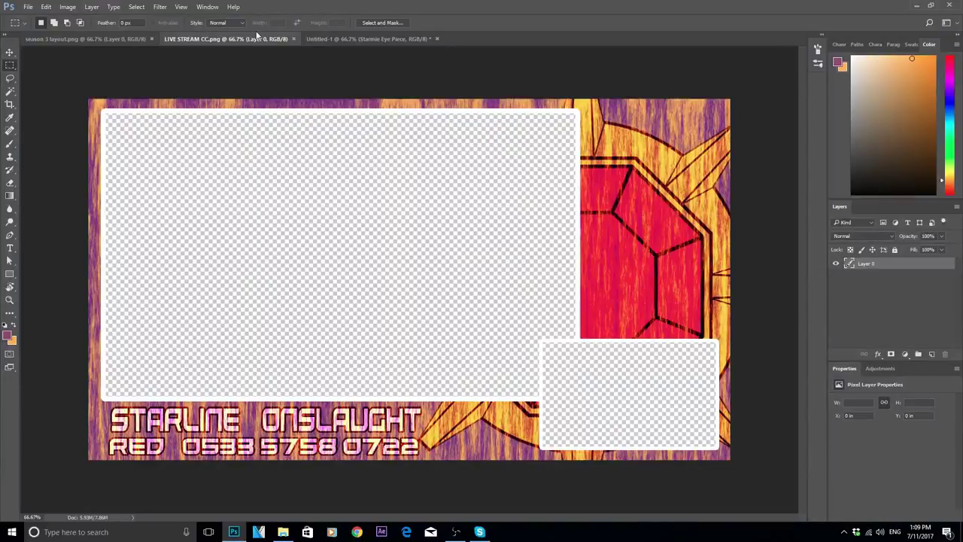
Step: In Untitled-1, set the Rectangle tool's fill colour to black
click(365, 40)
click(11, 274)
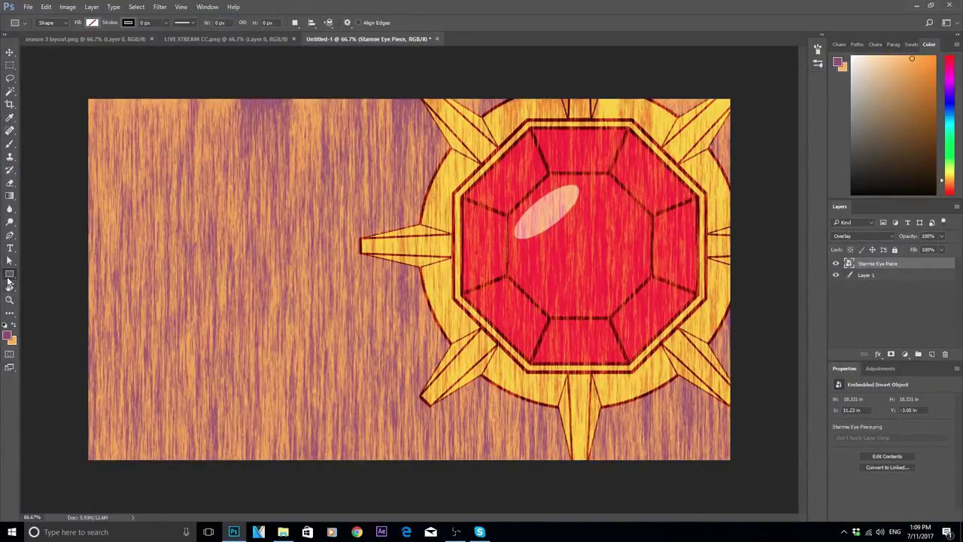
click(93, 23)
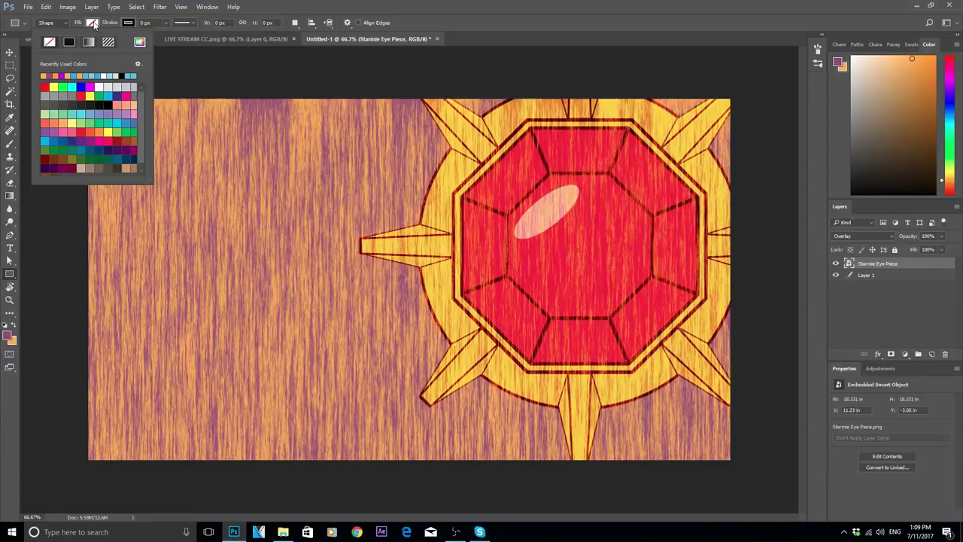
click(109, 104)
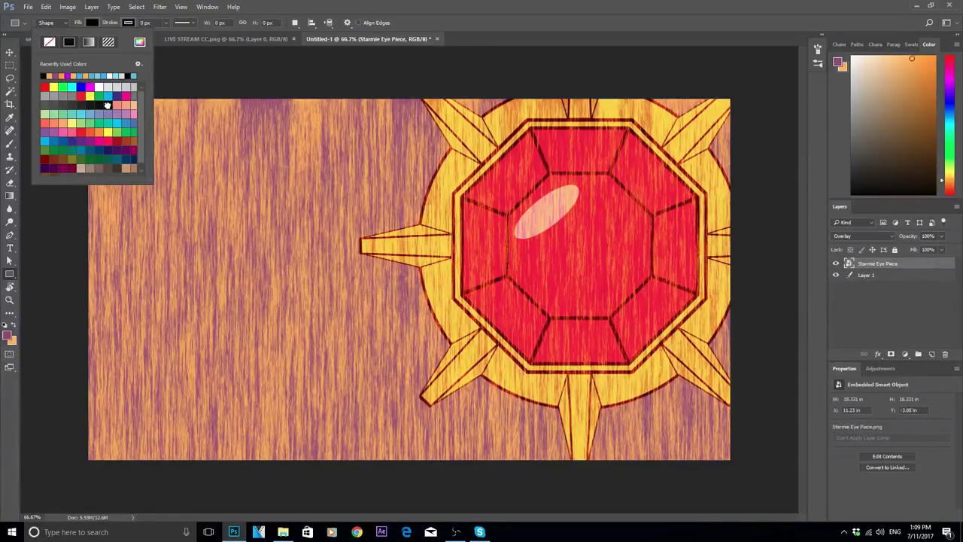
click(178, 151)
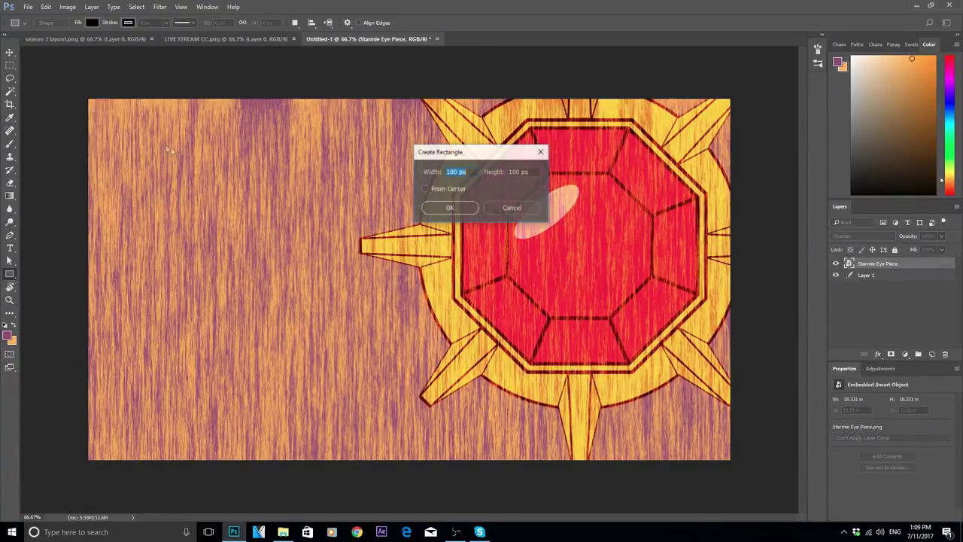
click(502, 209)
Step: Draw a 1268×814 px black rectangle at upper left and nudge it to X 43, Y 33 px
drag(115, 106, 538, 380)
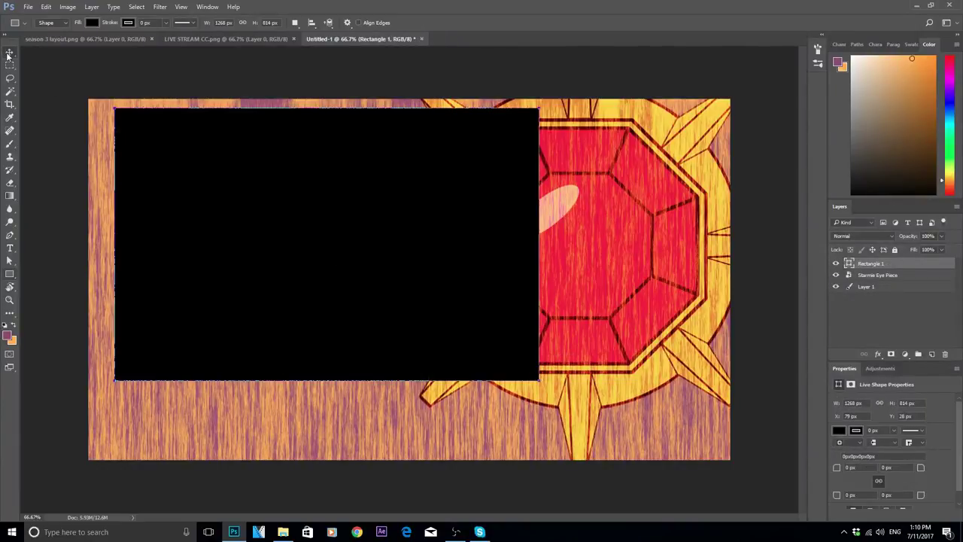
click(9, 54)
mouse_move(291, 175)
mouse_down()
mouse_move(290, 189)
mouse_move(279, 182)
mouse_up()
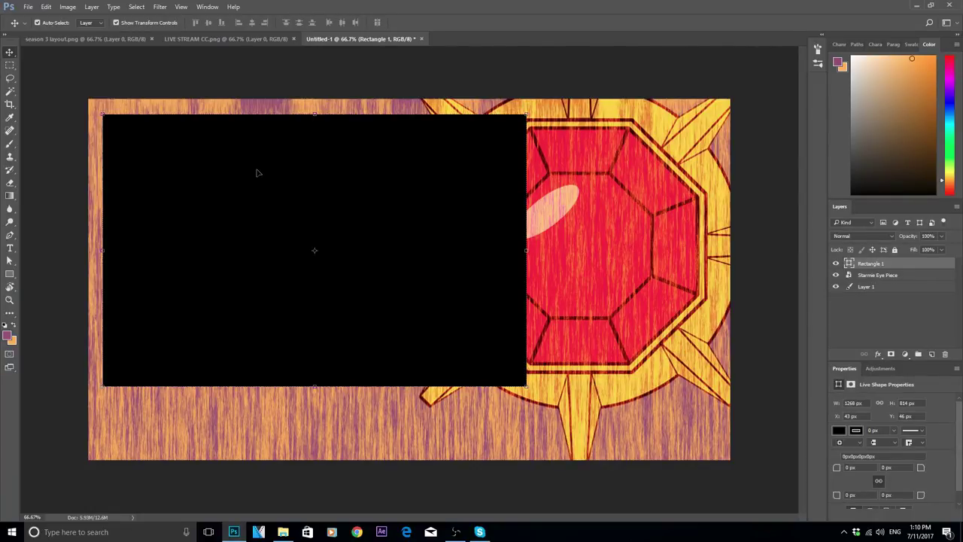
drag(257, 172, 257, 167)
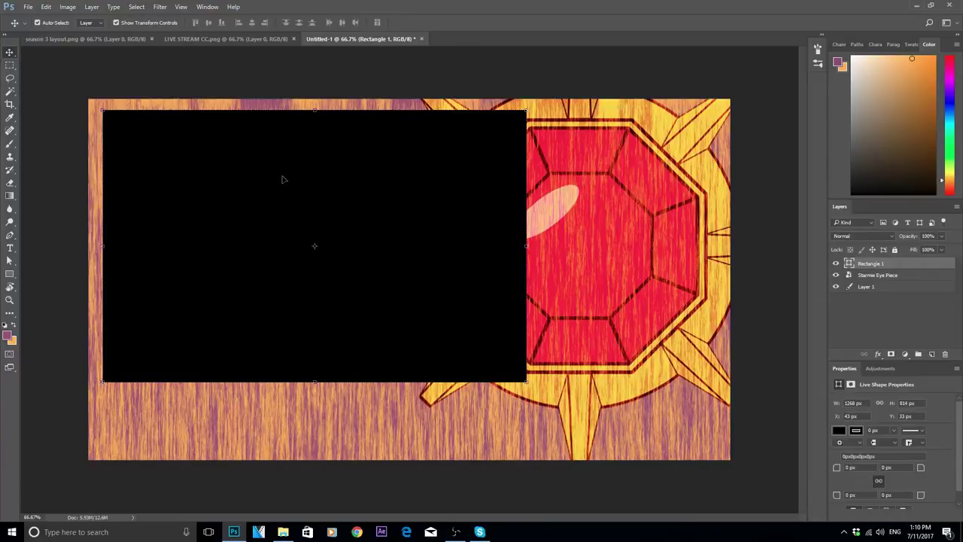
right_click(890, 268)
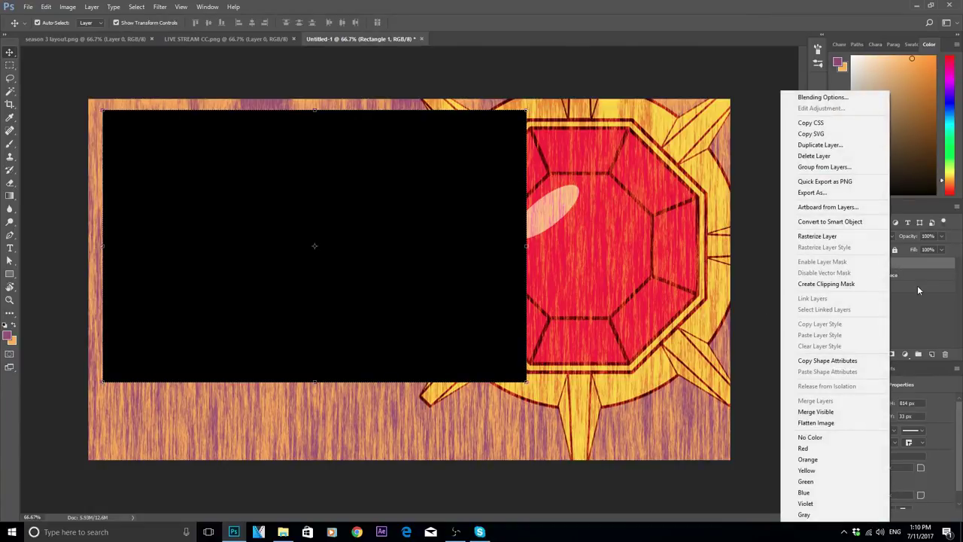
Step: Enable a white Stroke in Rectangle 1's Blending Options with its position set to Outside
click(916, 295)
right_click(885, 264)
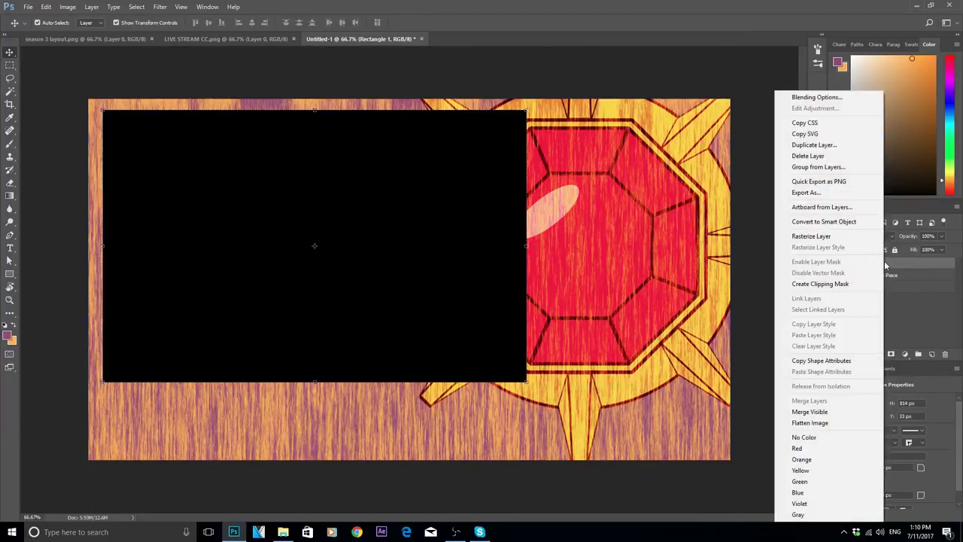
click(842, 100)
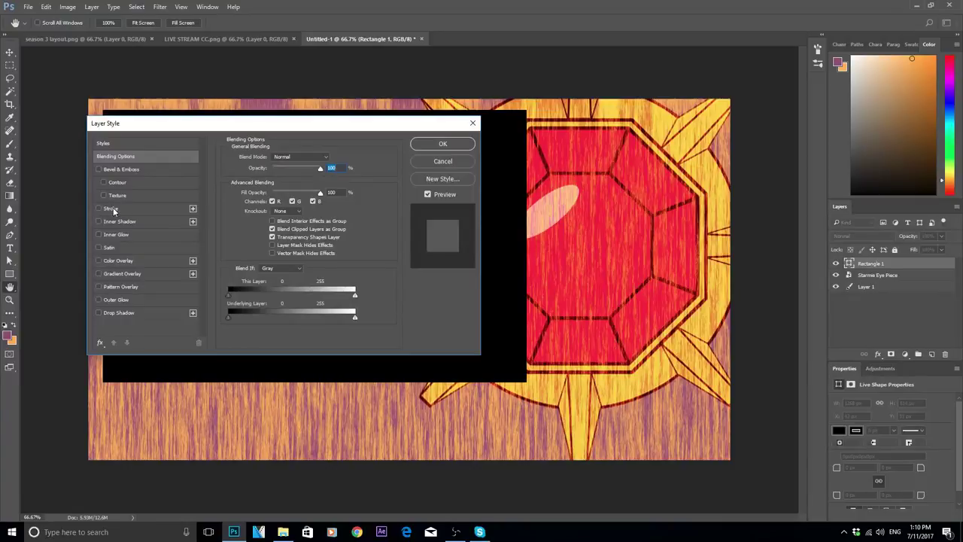
click(111, 209)
drag(287, 125, 880, 214)
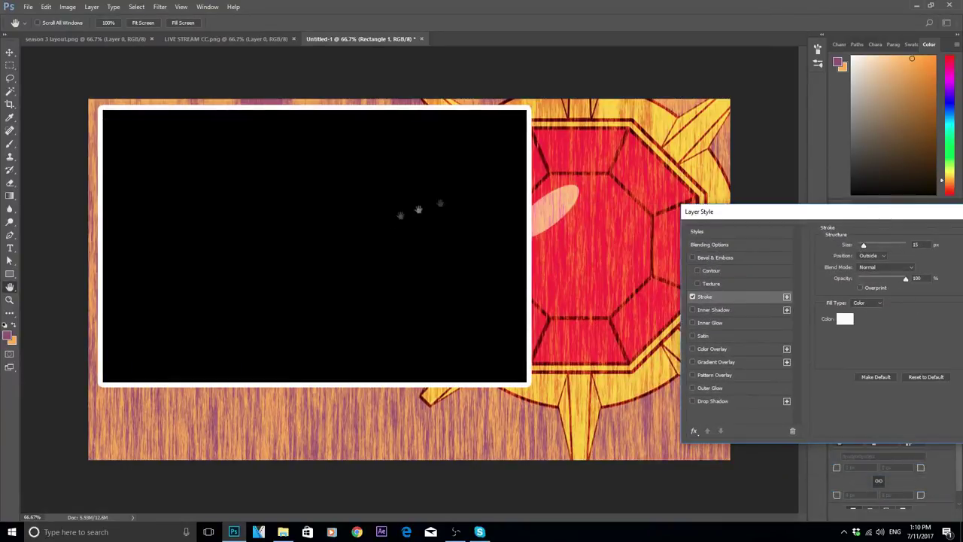
drag(893, 216, 790, 213)
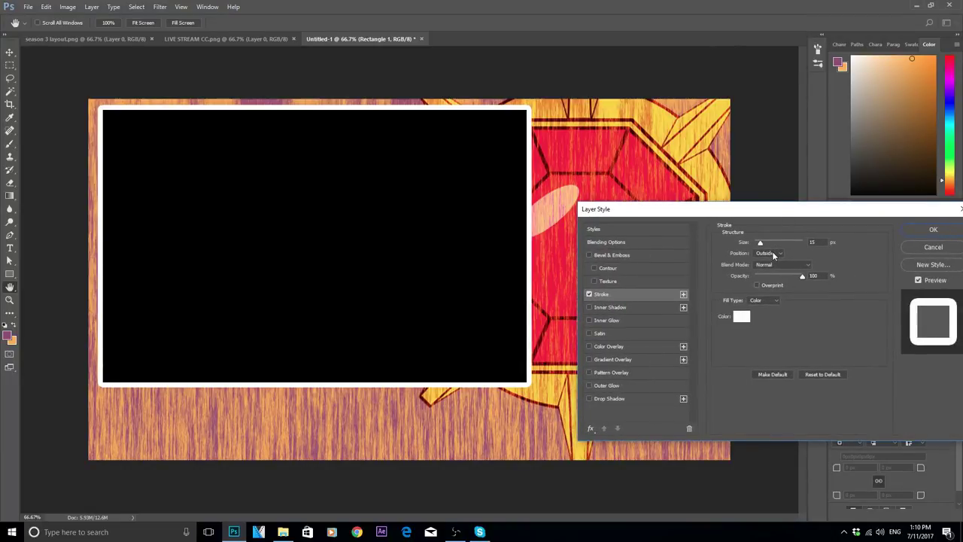
click(769, 253)
click(765, 264)
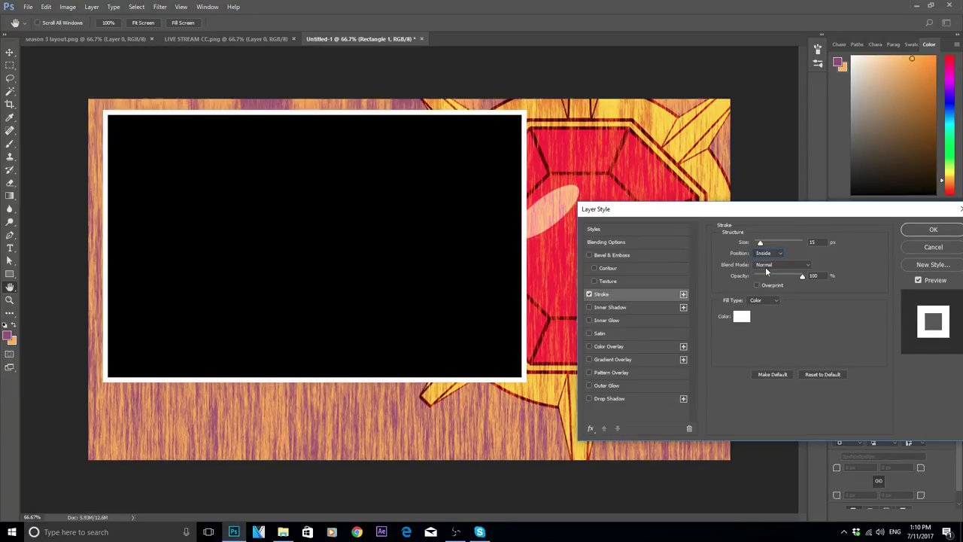
click(767, 253)
click(765, 273)
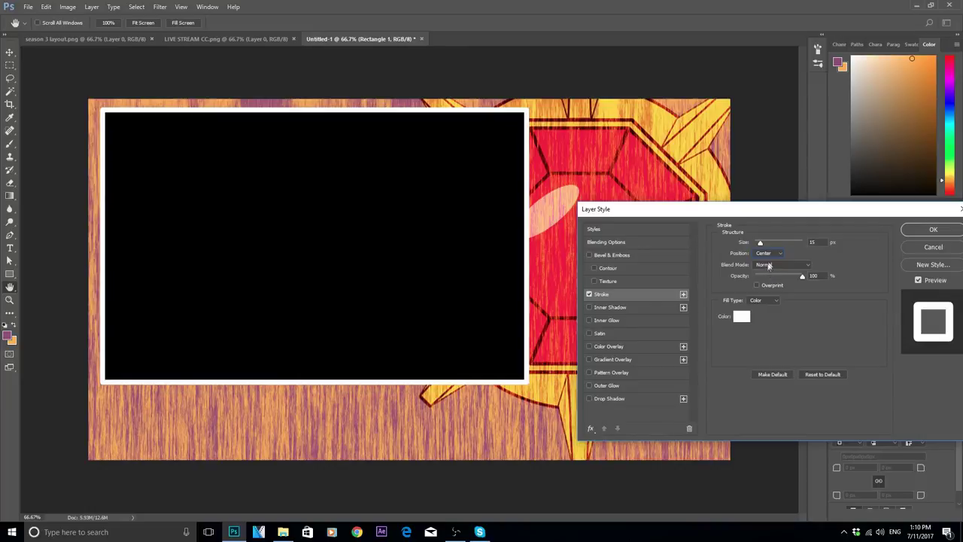
click(770, 262)
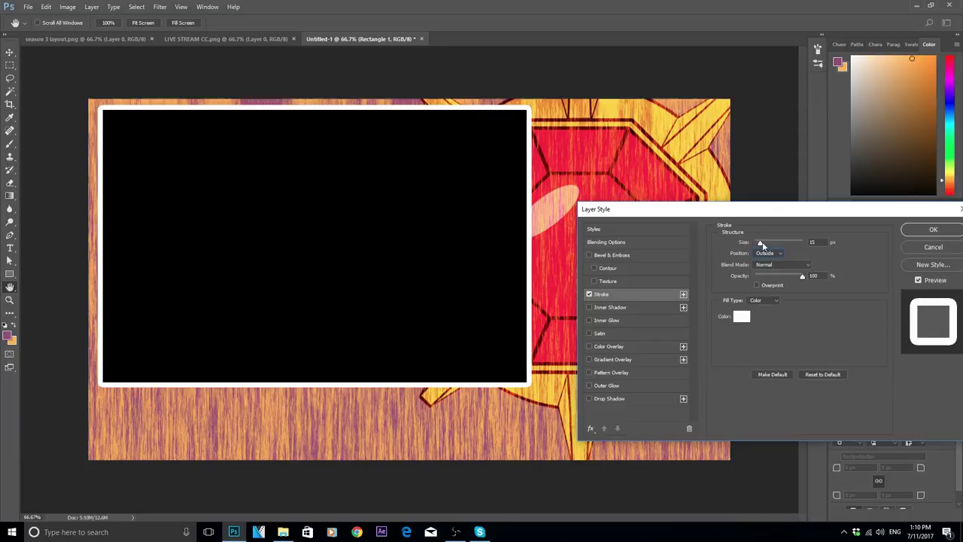
Step: Set the stroke size to 15 px, keep Normal blend mode, and apply the style
drag(760, 244, 825, 242)
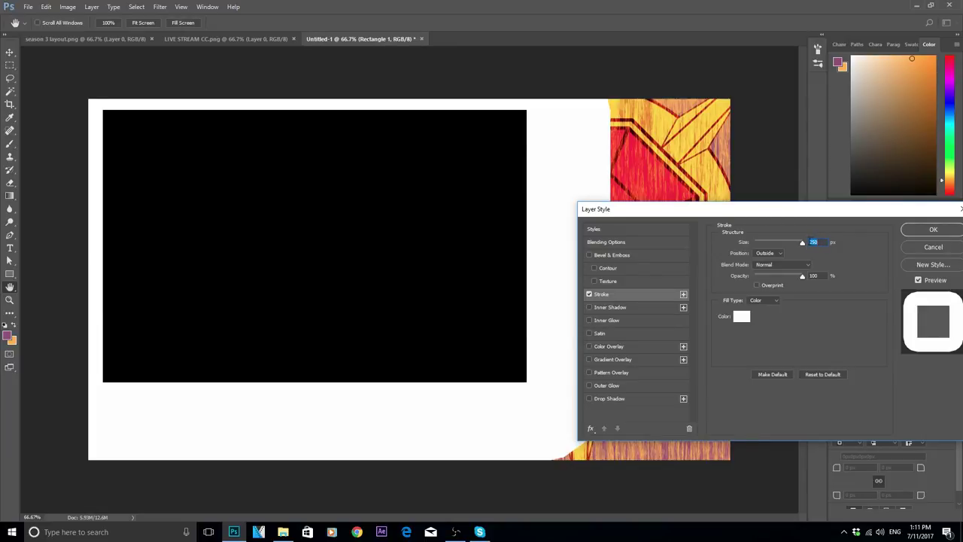
drag(785, 246, 779, 245)
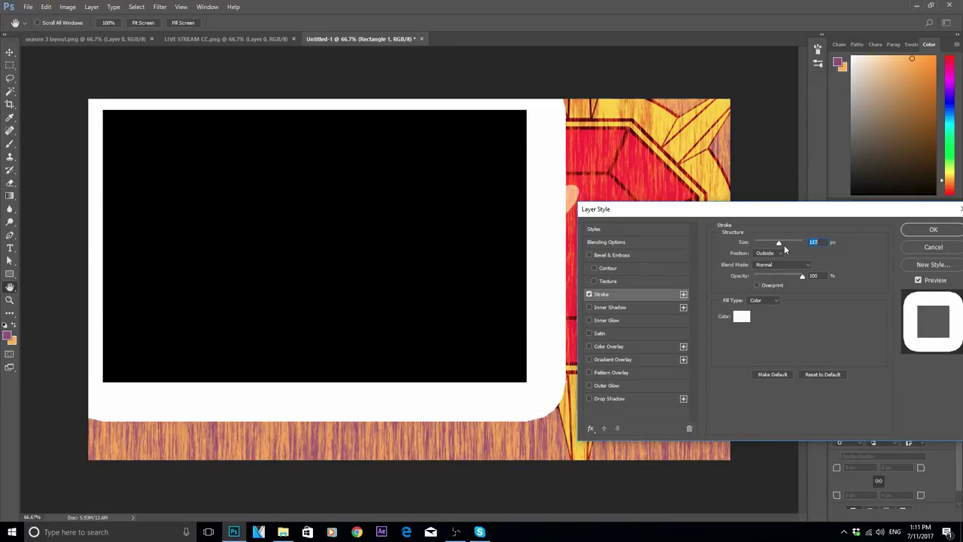
text(15)
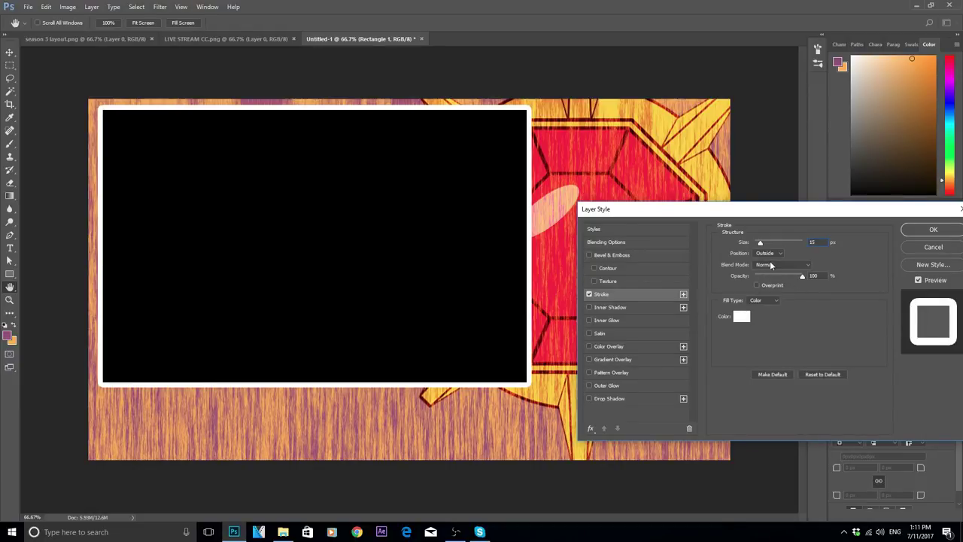
click(794, 265)
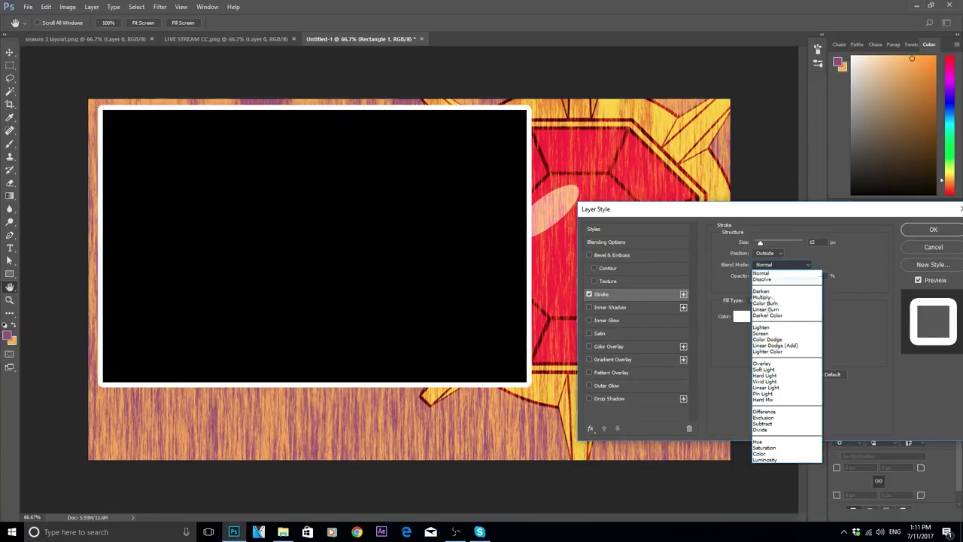
click(772, 364)
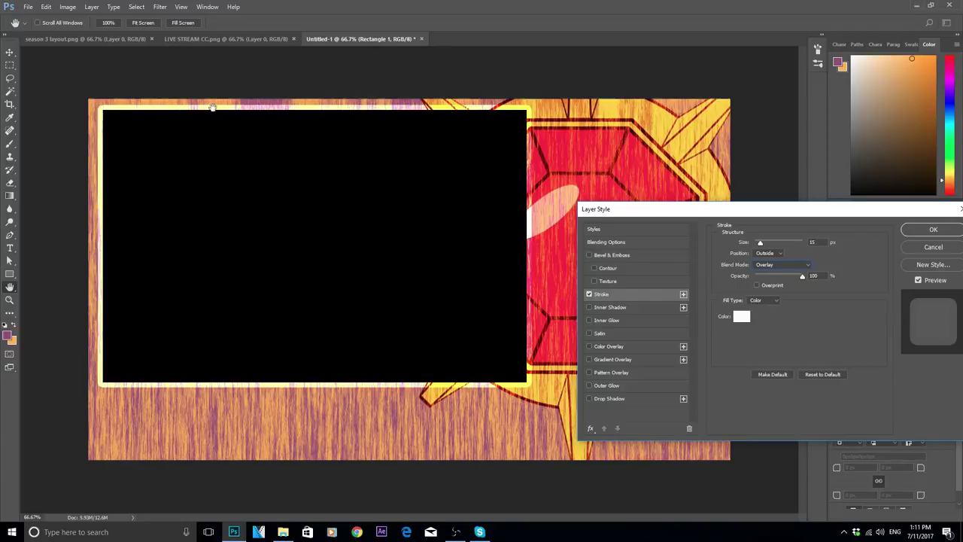
click(769, 264)
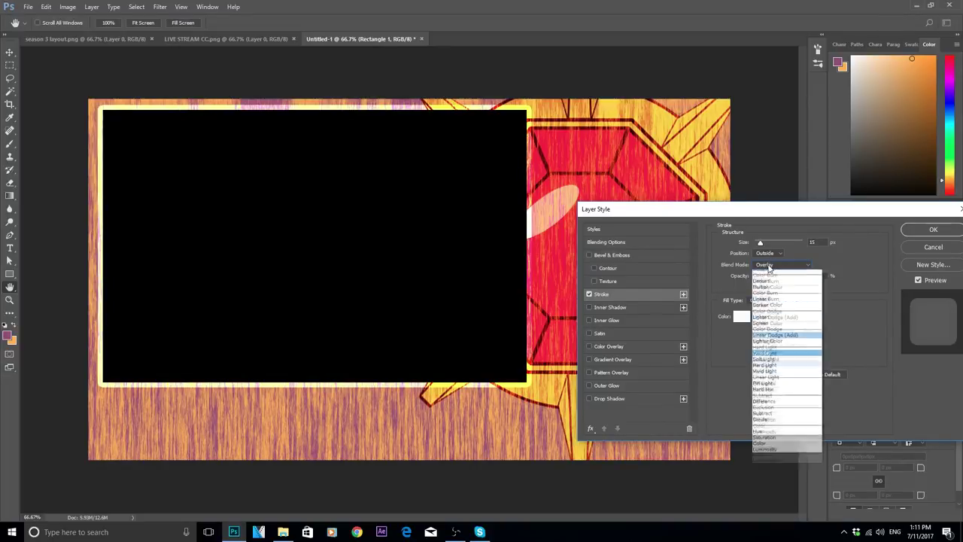
click(762, 273)
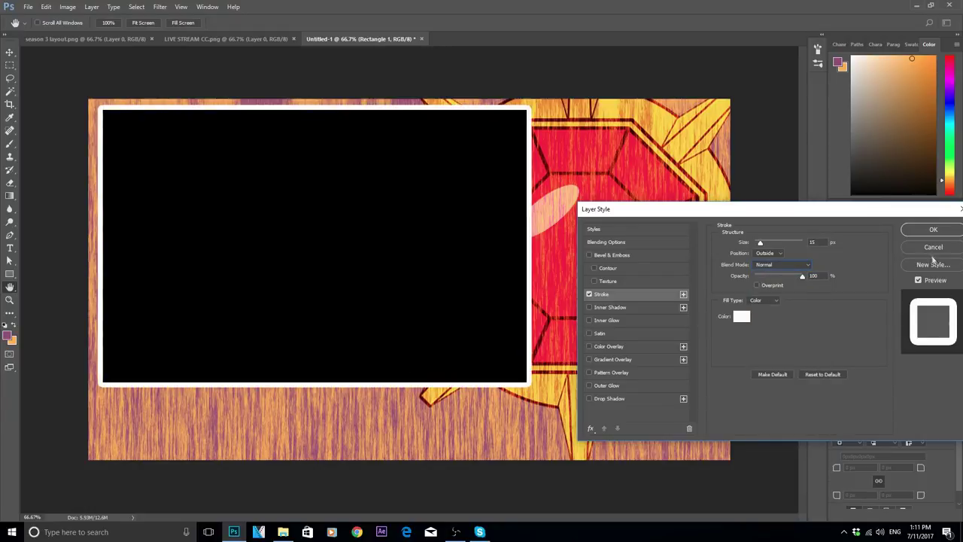
click(933, 230)
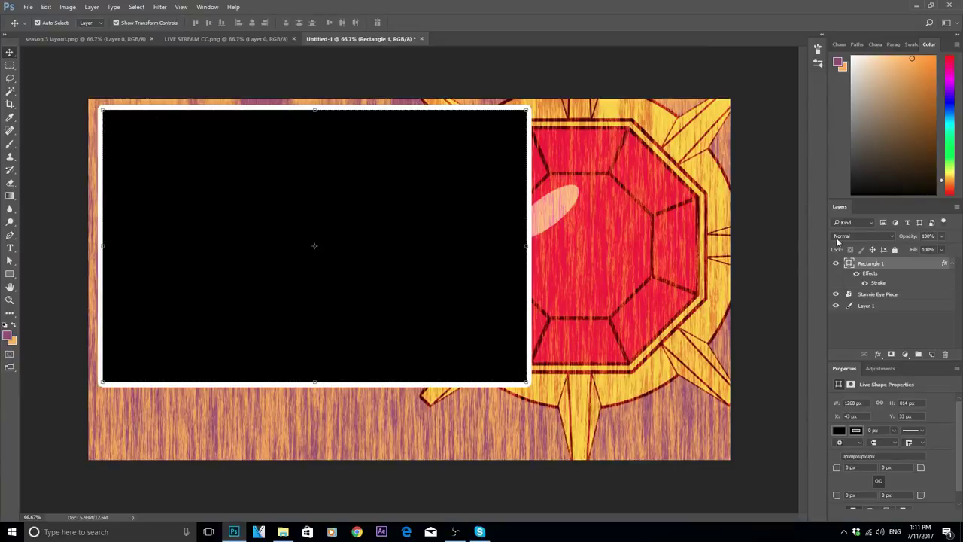
Step: Duplicate the stroked Rectangle 1 layer as a new layer named Facecam
right_click(876, 271)
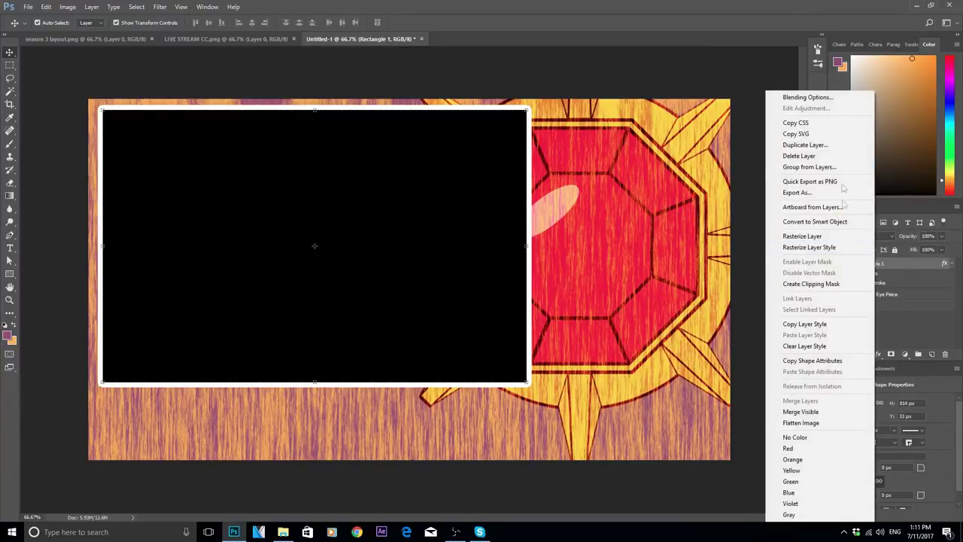
click(836, 148)
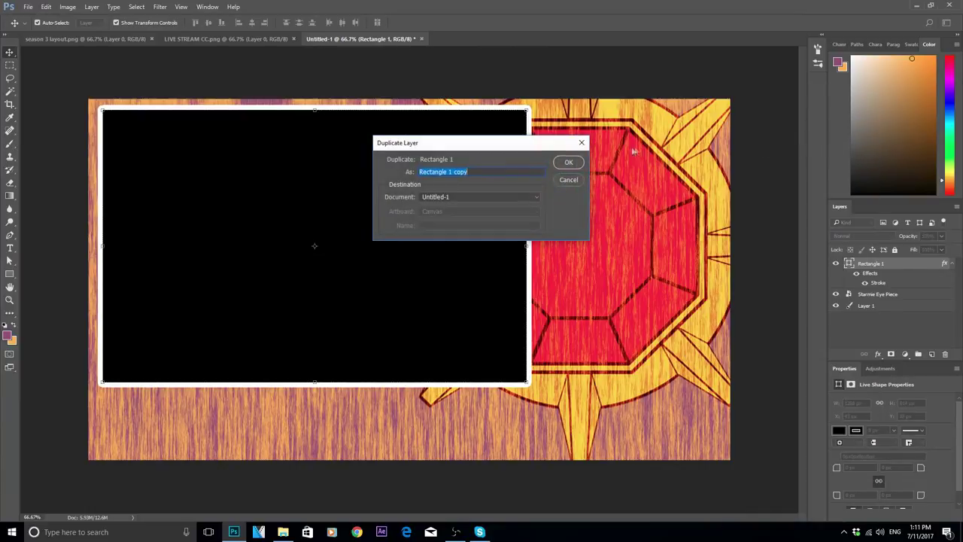
text(Camre)
key(BackSpace)
key(BackSpace)
key(BackSpace)
key(BackSpace)
text(Facecam)
click(570, 163)
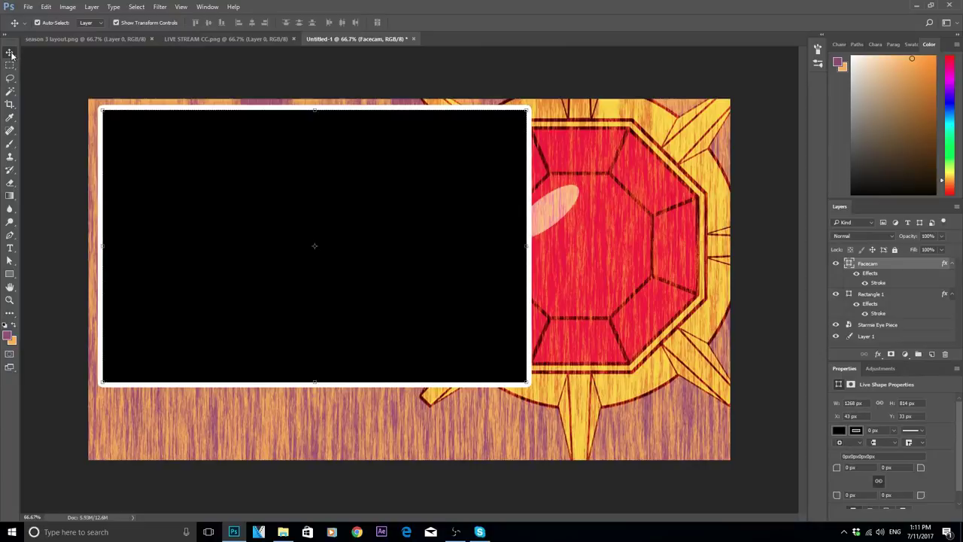
Step: Scale the Facecam rectangle down to about 41.4% and move it to the canvas's lower-right corner
drag(103, 109, 138, 172)
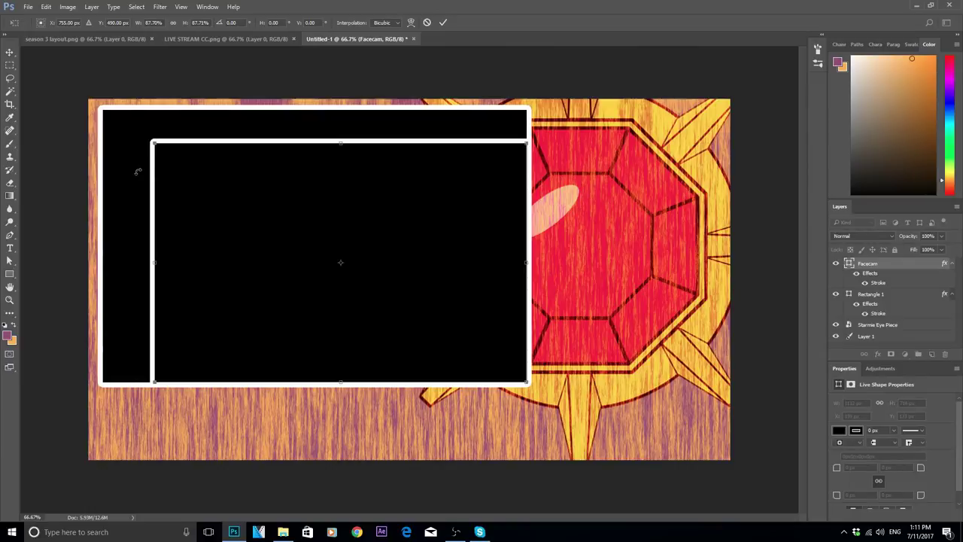
drag(152, 143, 291, 276)
key(ctrl+z)
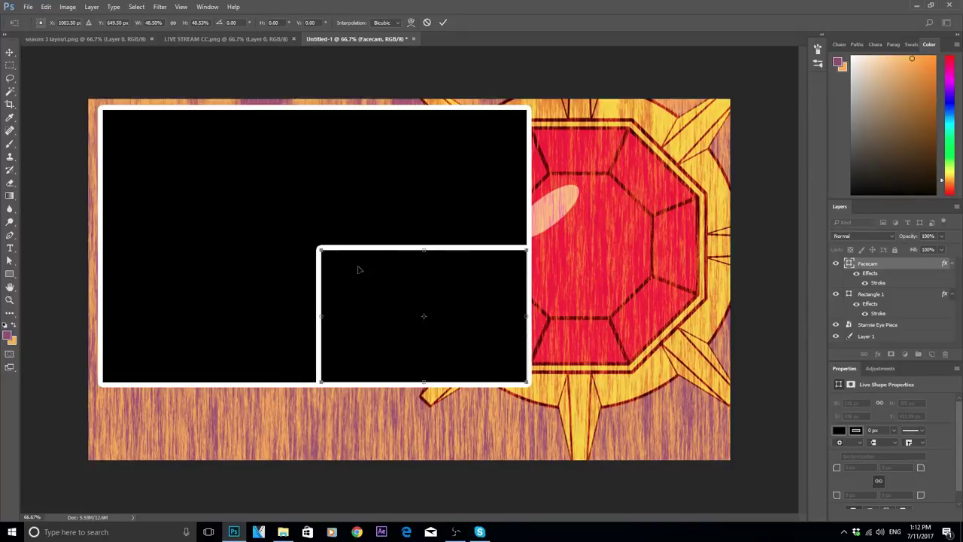
drag(319, 249, 532, 359)
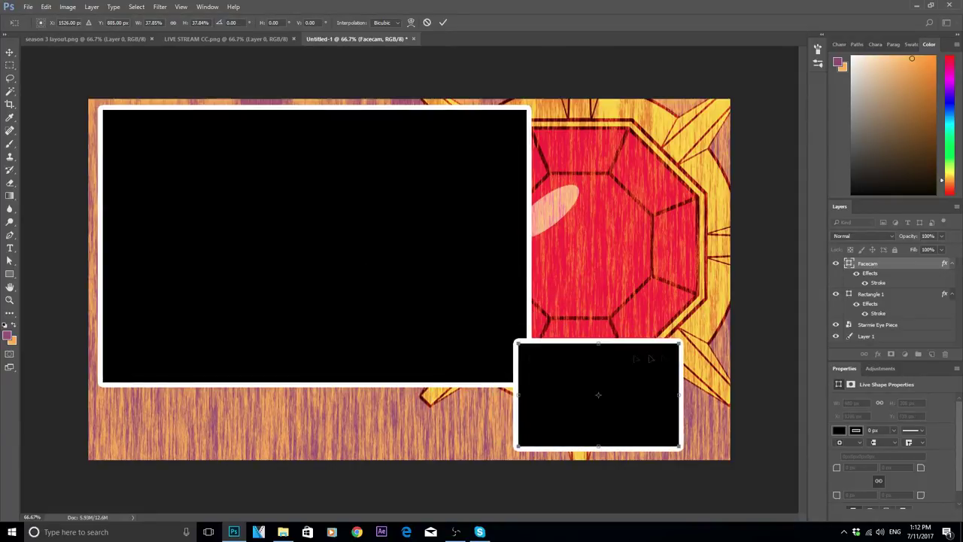
drag(682, 343, 695, 332)
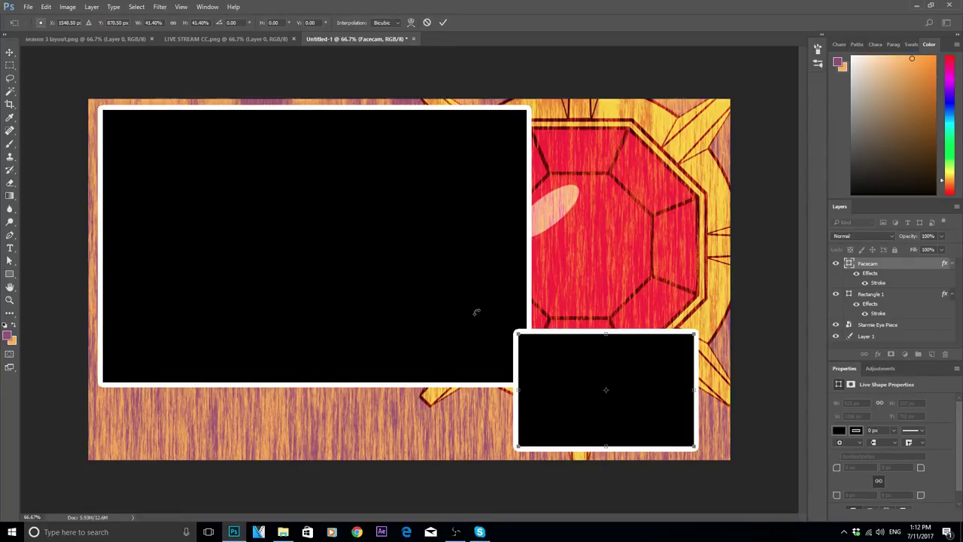
key(Return)
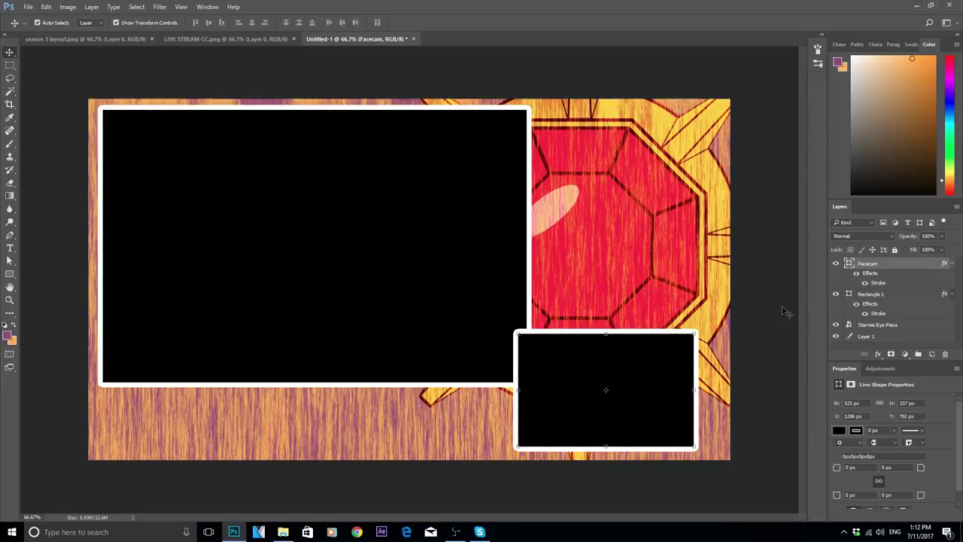